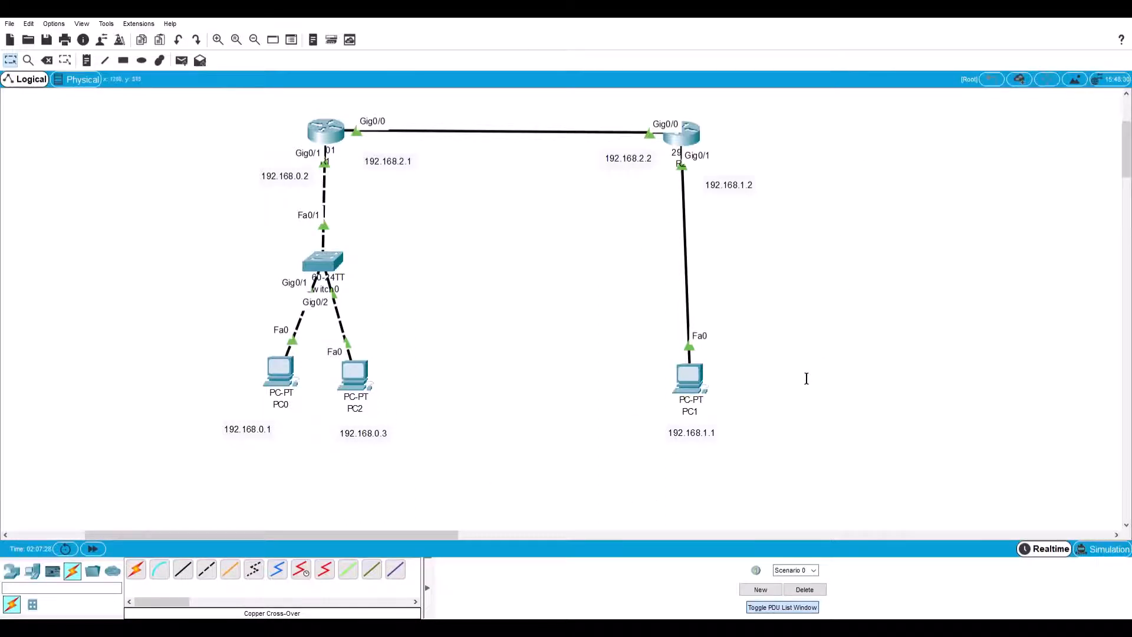
Display PC0's IP configuration in its command prompt and ping 192.168.1.1.
left_click(297, 378)
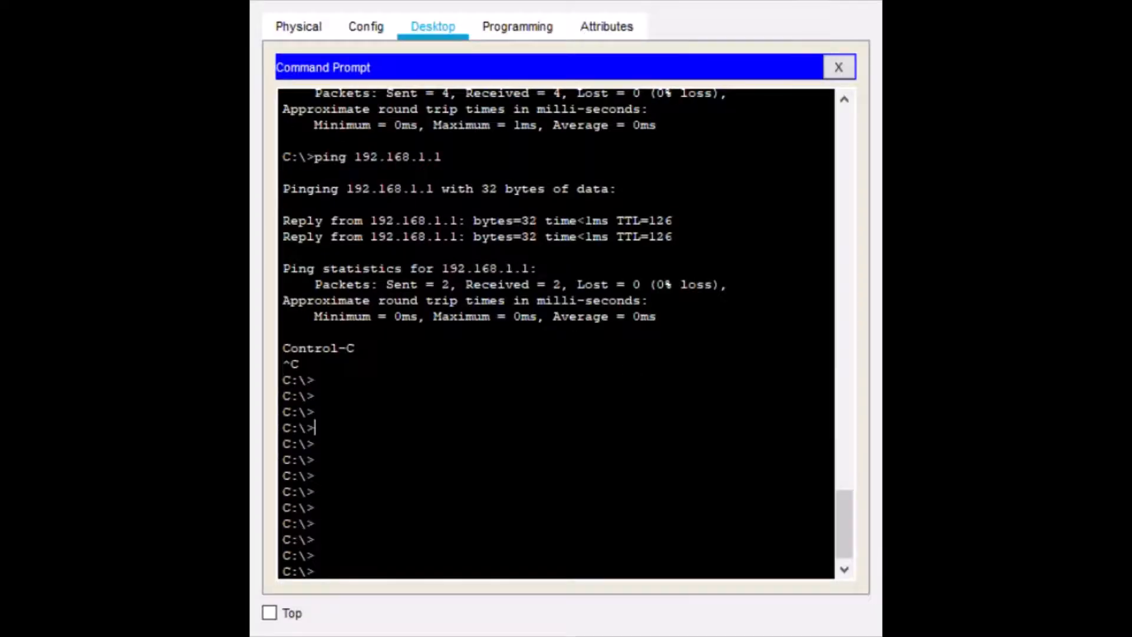
type("ipconfig")
key("Return")
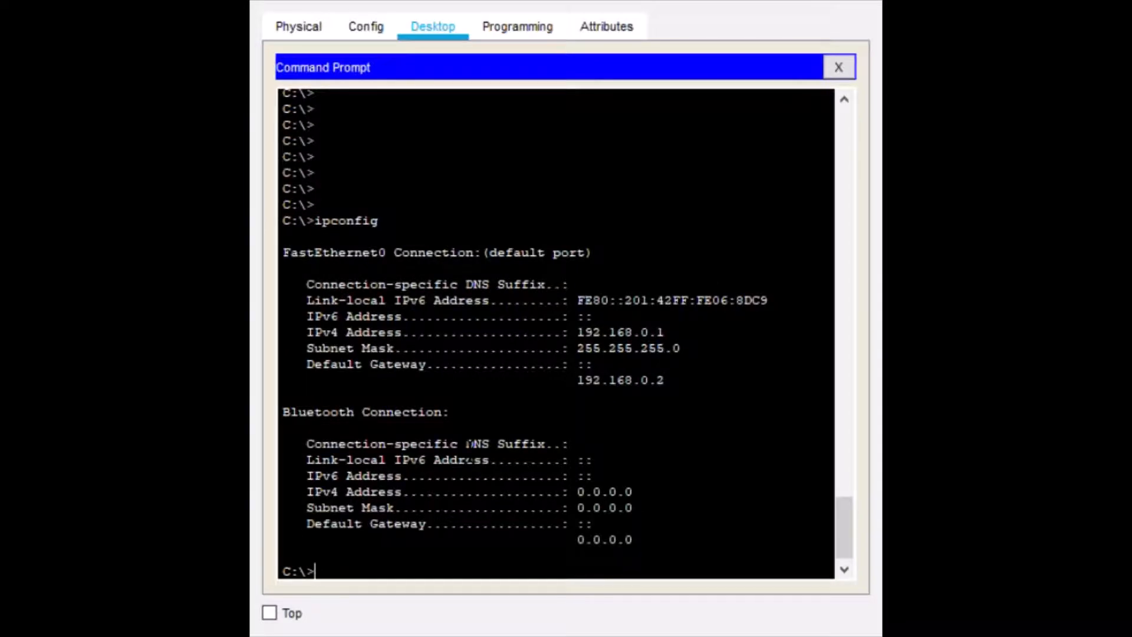
key("Up")
key("Up")
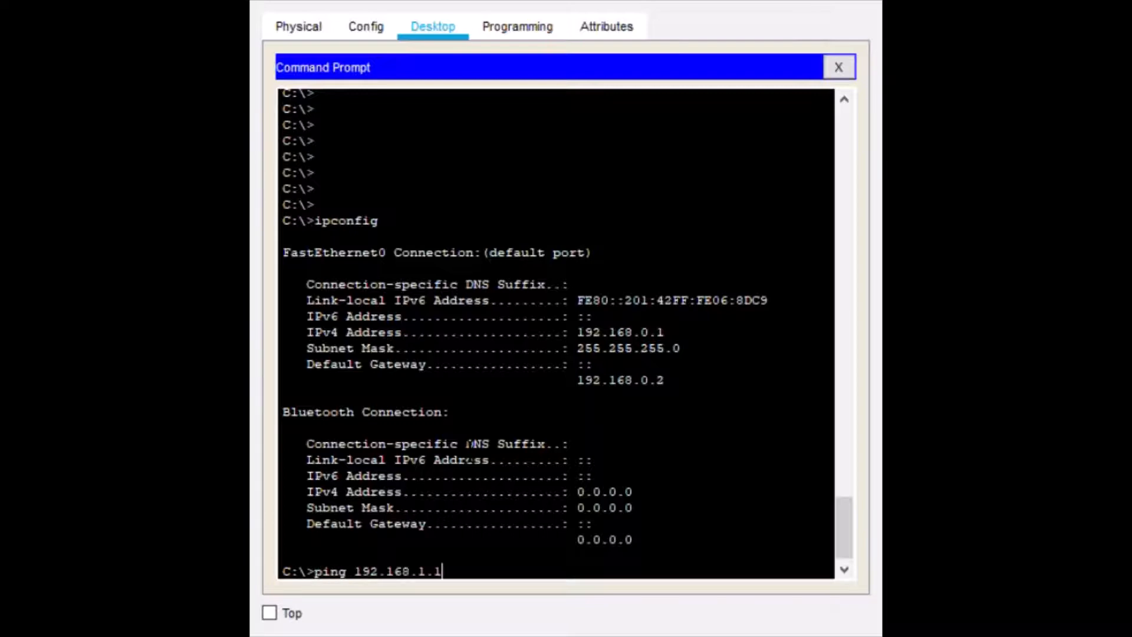
key("Return")
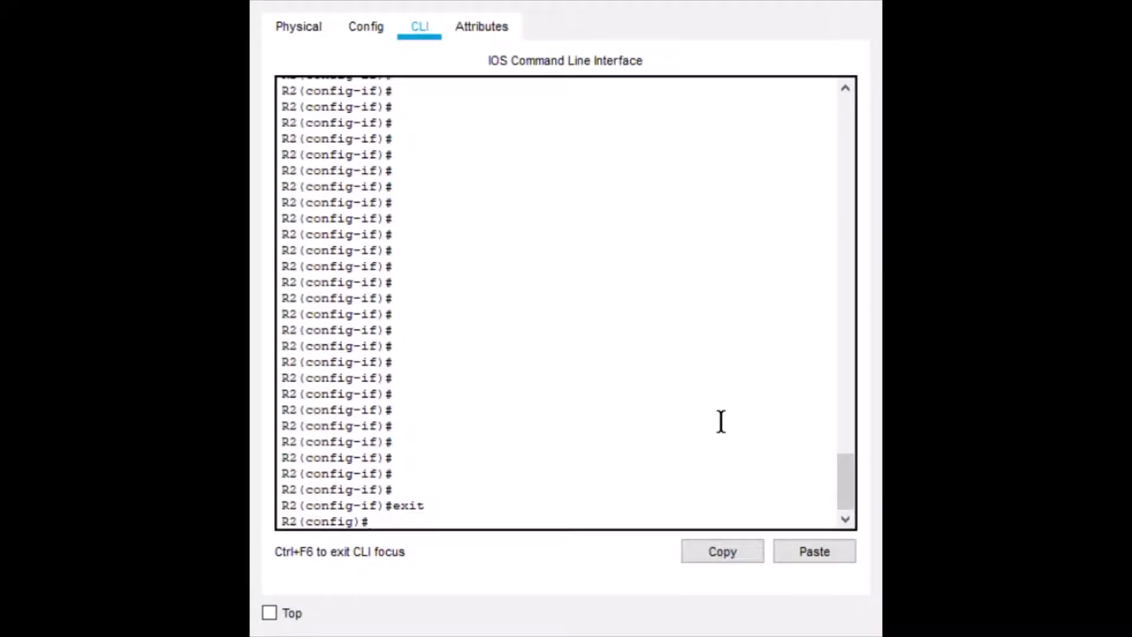
key("Up")
key("Down")
key("Up")
key("Up")
key("Up")
key("Up")
key("Down")
key("Up")
key("Up")
key("Up")
key("Up")
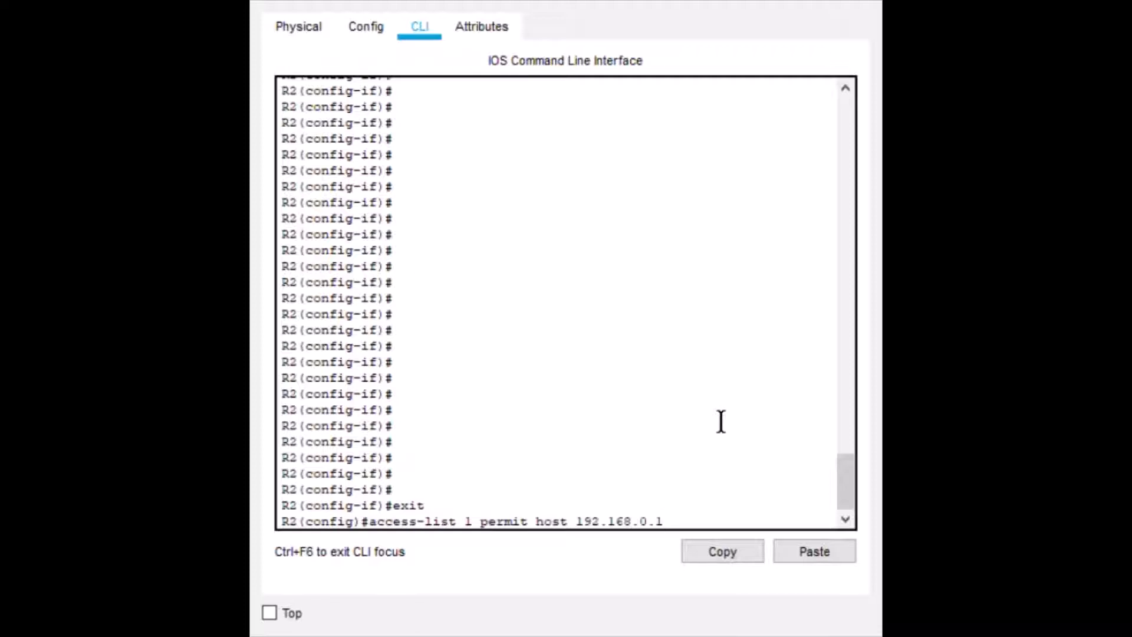
key("BackSpace")
key("BackSpace")
key("BackSpace")
key("BackSpace")
key("BackSpace")
key("BackSpace")
key("BackSpace")
key("BackSpace")
key("BackSpace")
key("BackSpace")
key("BackSpace")
key("BackSpace")
key("BackSpace")
key("BackSpace")
key("BackSpace")
key("BackSpace")
key("BackSpace")
key("BackSpace")
key("BackSpace")
key("BackSpace")
key("BackSpace")
Begin an access-list command for list 1 on R2, querying the valid list numbers and actions.
key("Tab")
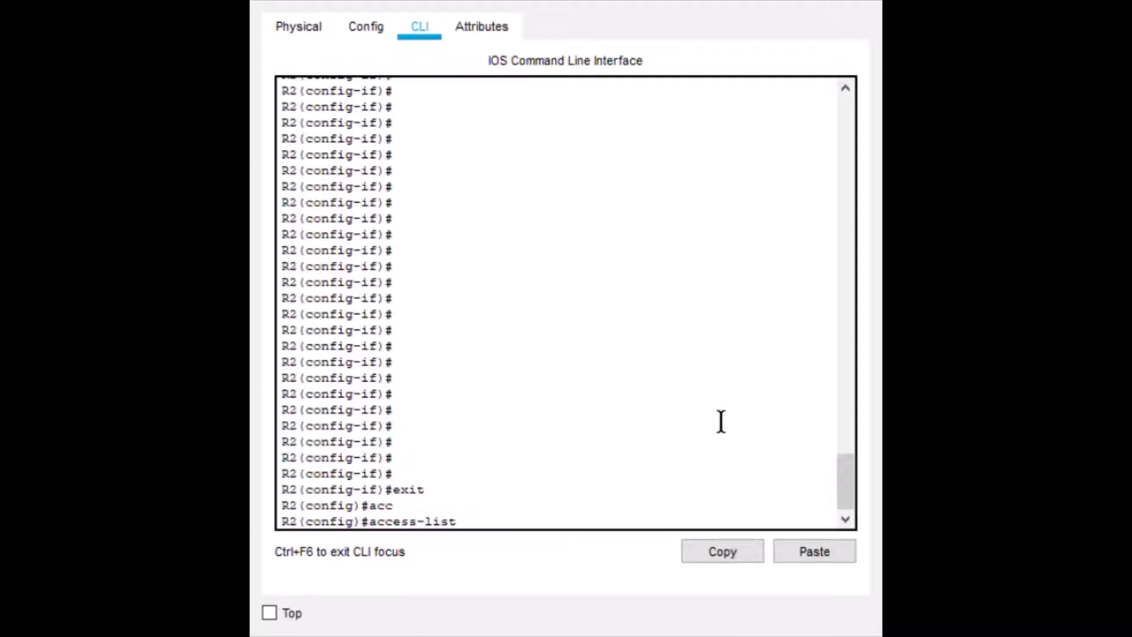
type("1")
key("BackSpace")
type("?")
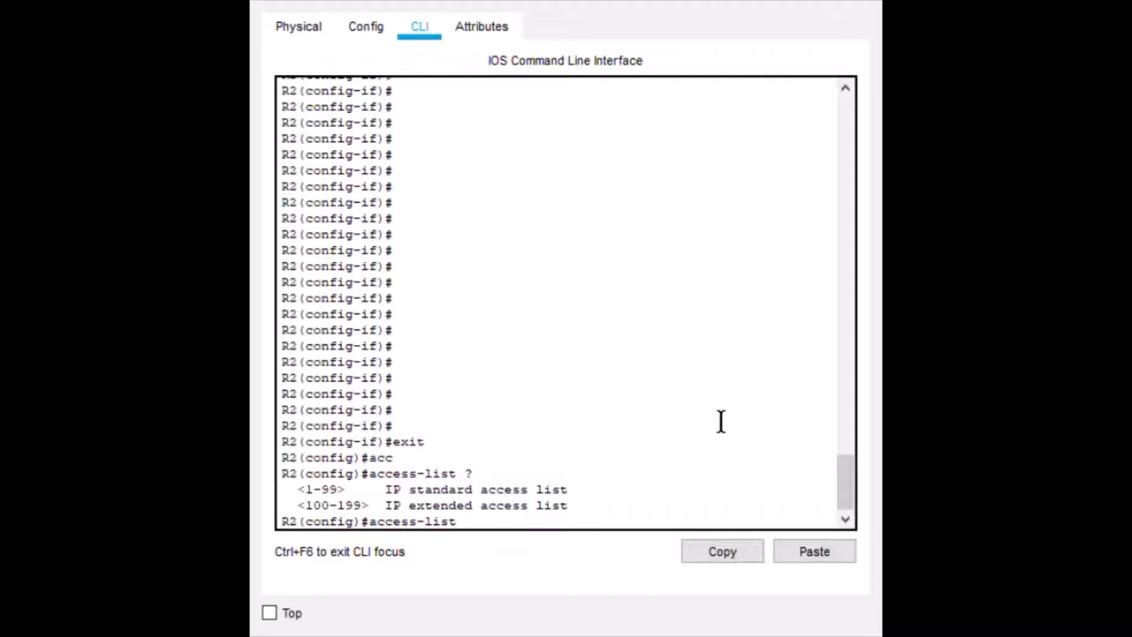
type("1")
type("?")
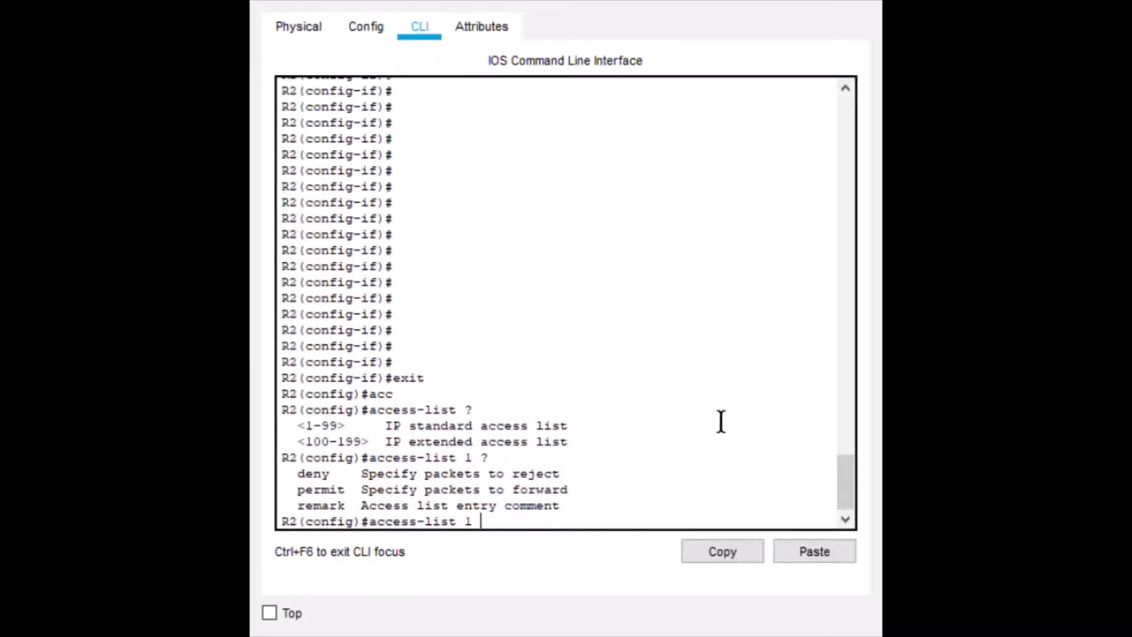
type("permit ")
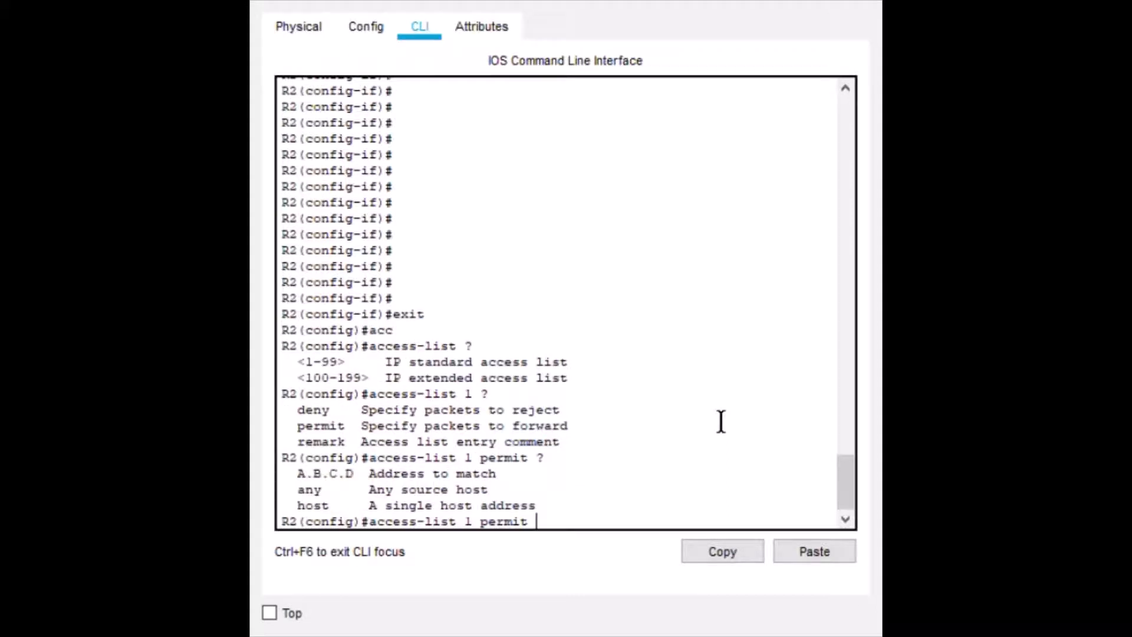
type("?host 192.168.0.3")
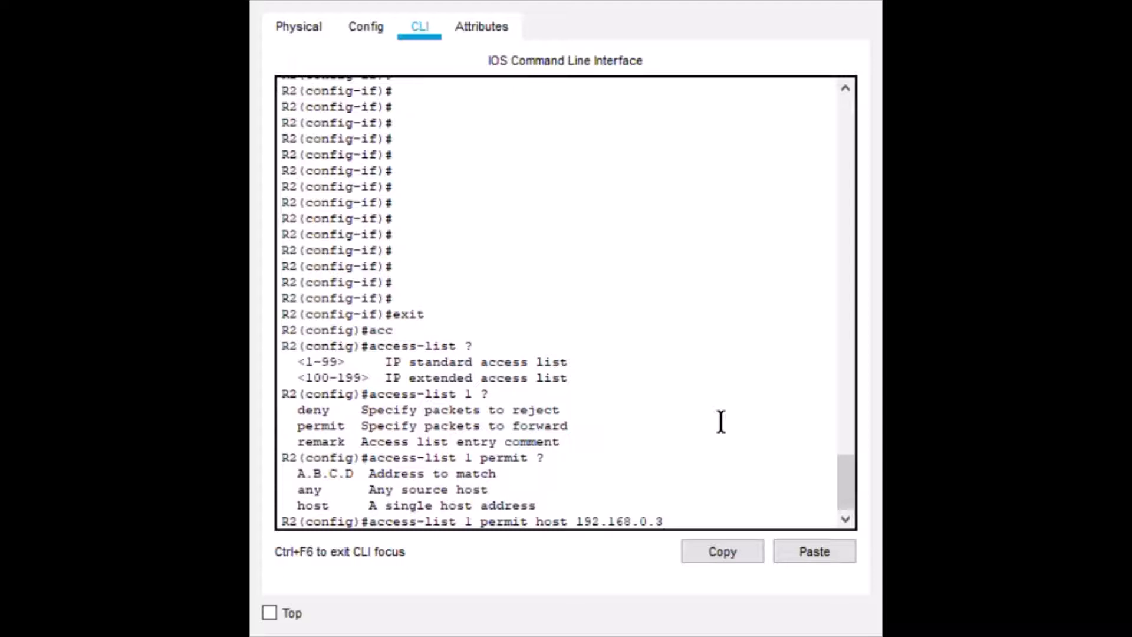
Complete the access list 1 rule to permit host 192.168.0.3, querying the address options along the way.
key("Return")
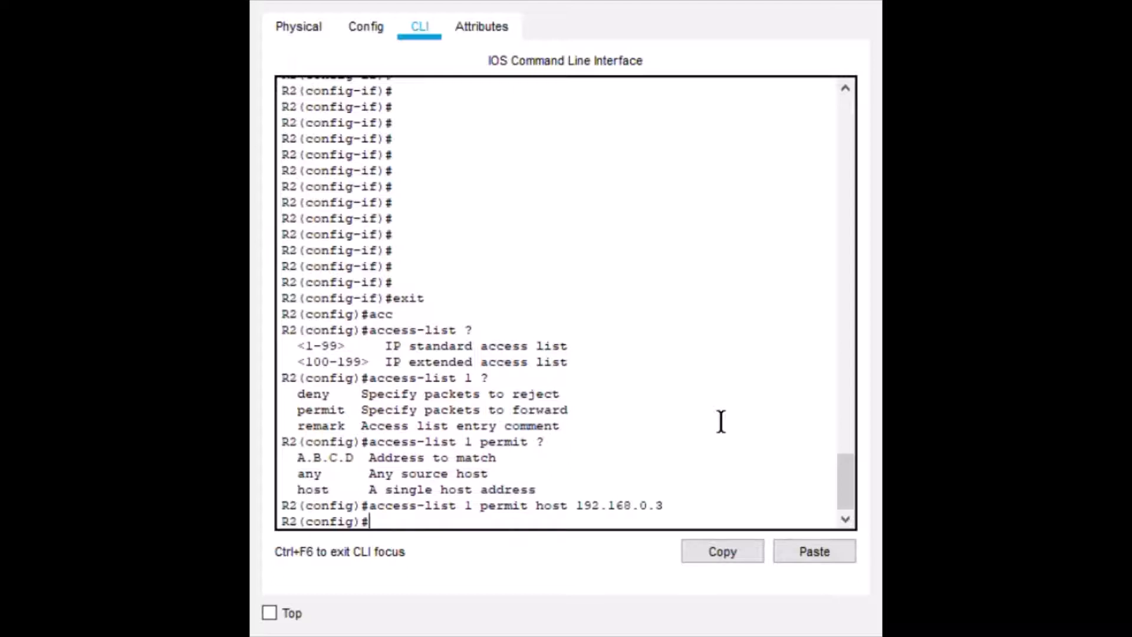
Enter configuration mode for interface g0/1 on R2.
type("inter")
key("BackSpace")
key("BackSpace")
key("BackSpace")
type("t")
key("Up")
key("Up")
key("Up")
key("Up")
key("Up")
key("Up")
key("Up")
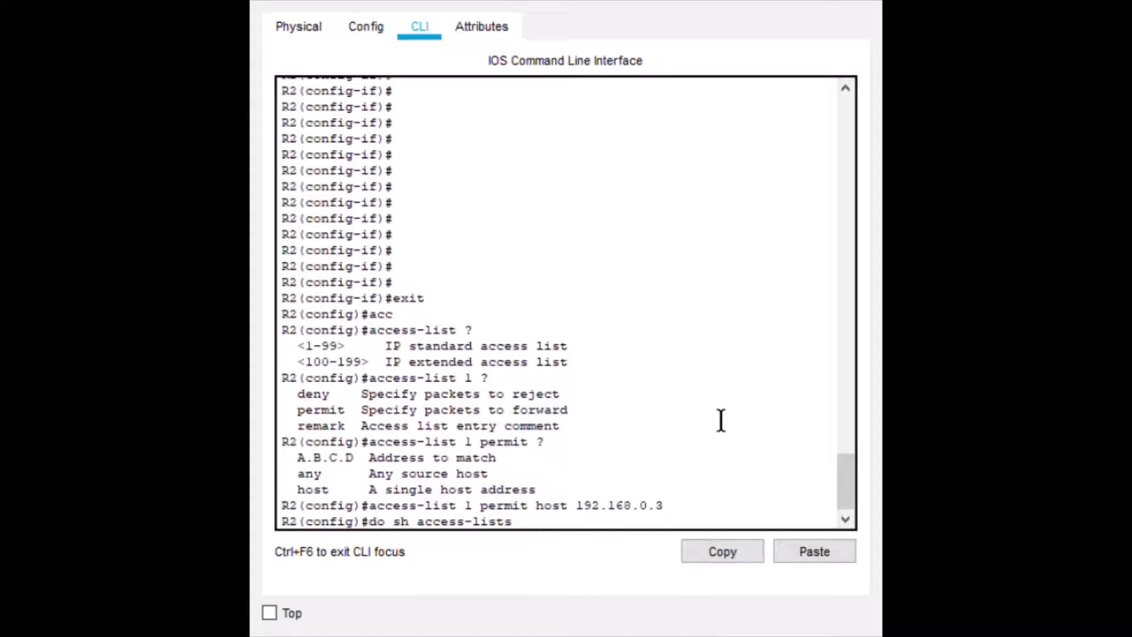
key("Up")
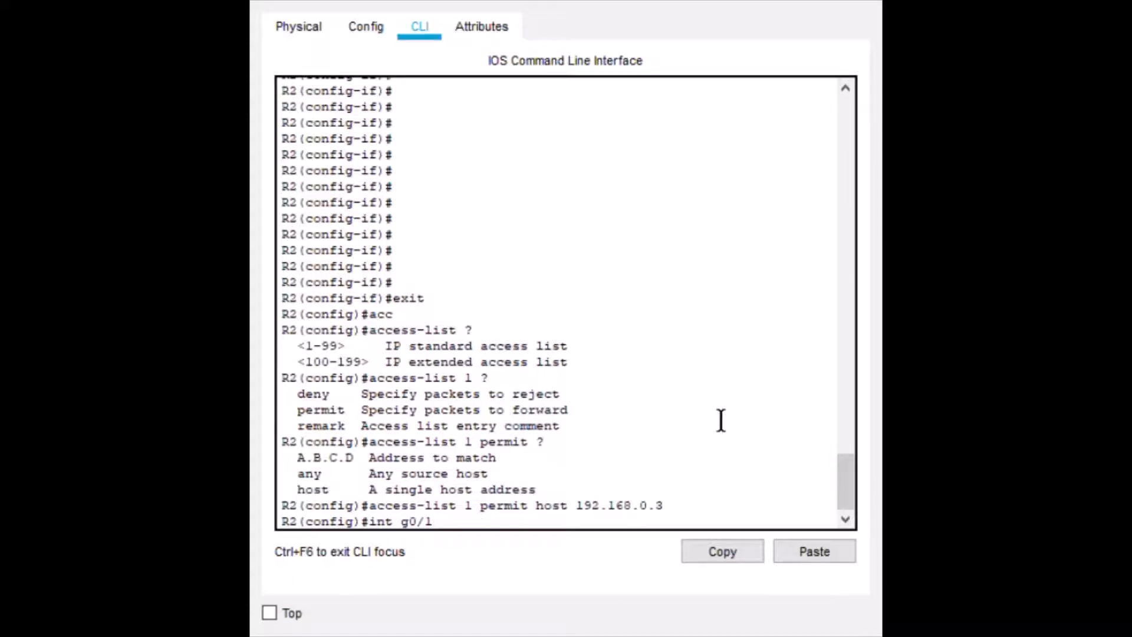
key("Return")
Recall the ip access-group command, strip its list number and direction, and query the accepted access lists.
key("Up")
key("Up")
key("Up")
key("Up")
key("Up")
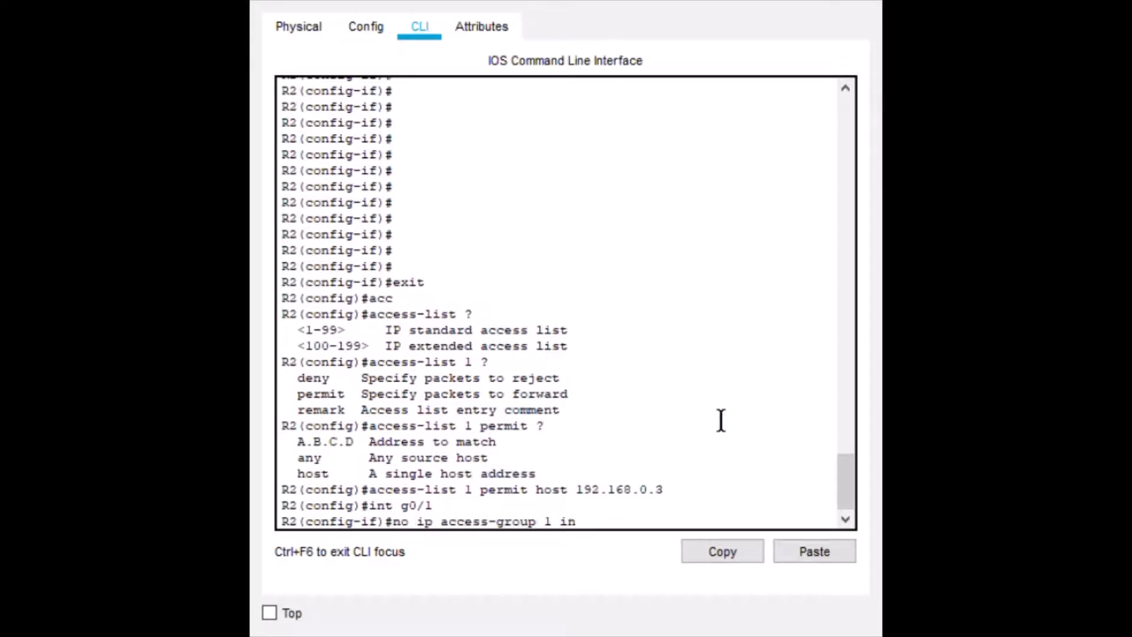
key("Up")
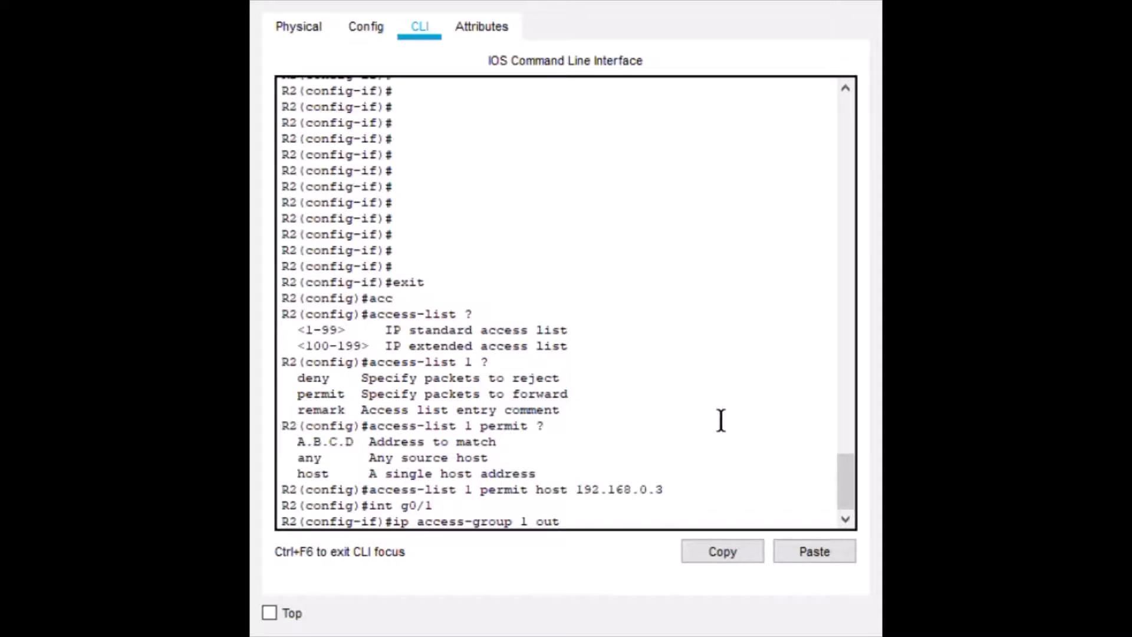
key("Left")
key("Left")
key("Left")
key("Left")
key("Right")
key("Right")
key("Right")
key("Right")
key("BackSpace")
key("BackSpace")
key("BackSpace")
key("BackSpace")
type("?")
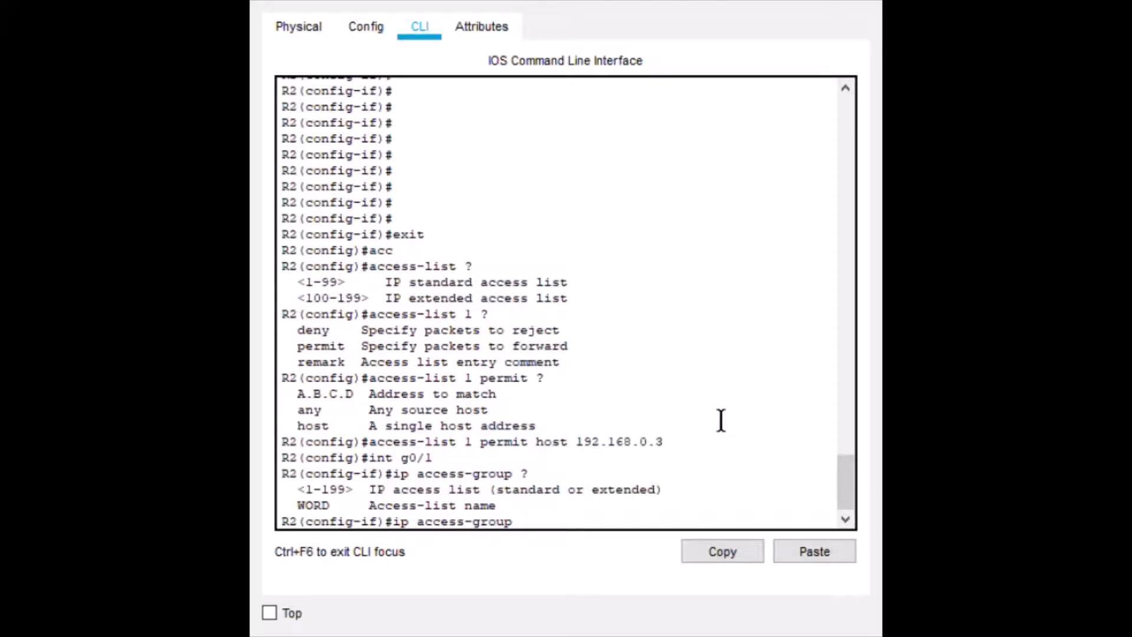
type("1 ?")
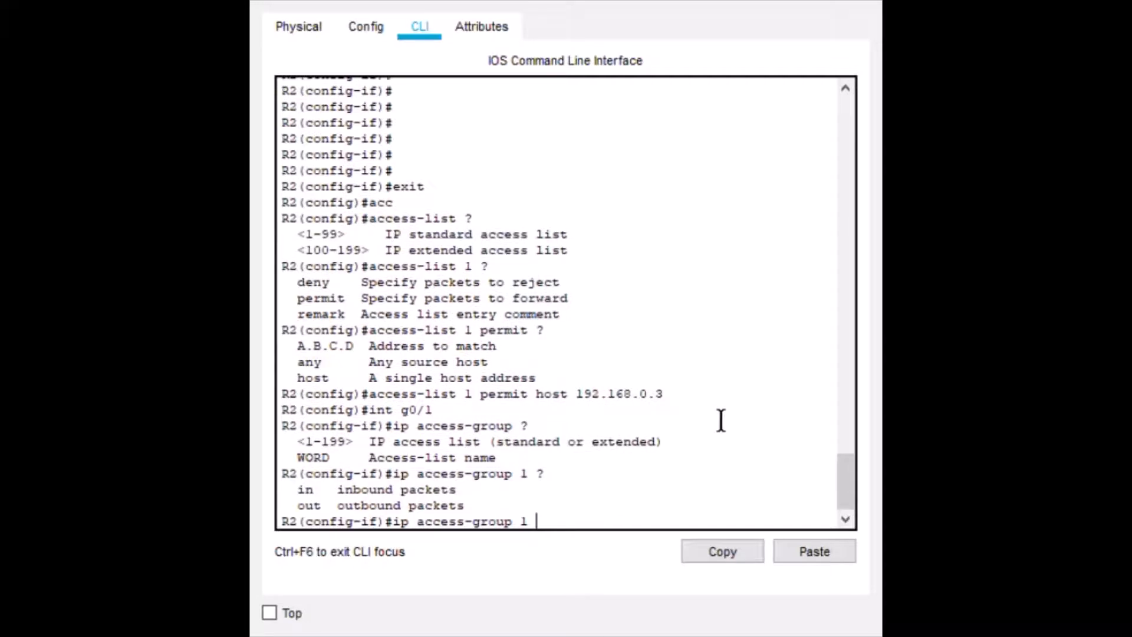
type("out")
Apply access list 1 outbound on interface g0/1, querying the direction options before completing the command.
key("Return")
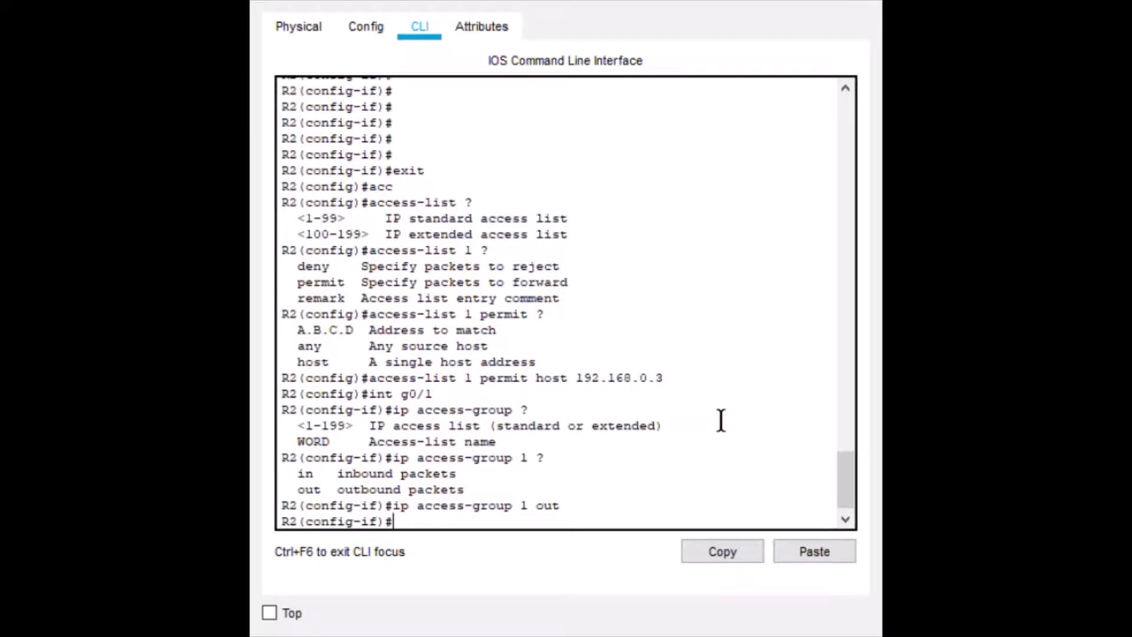
Display the access lists configured on R2 with do show access-lists.
type("do show access-lists")
key("Return")
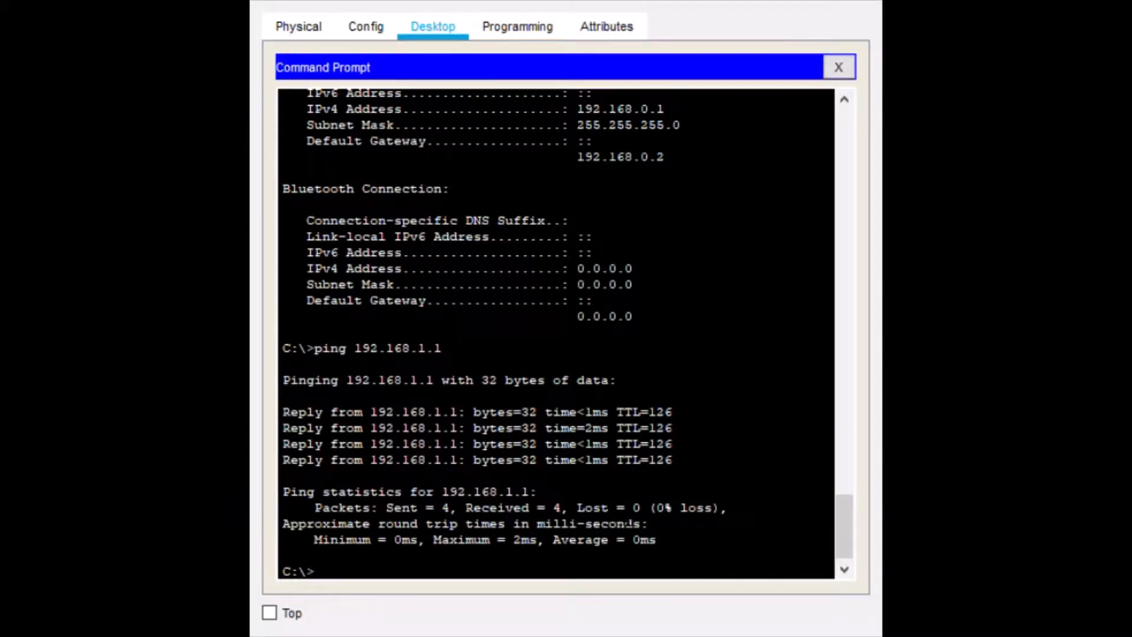
Test the access list by pinging 192.168.1.1 from PC0 and from PC2.
key("Up")
key("Return")
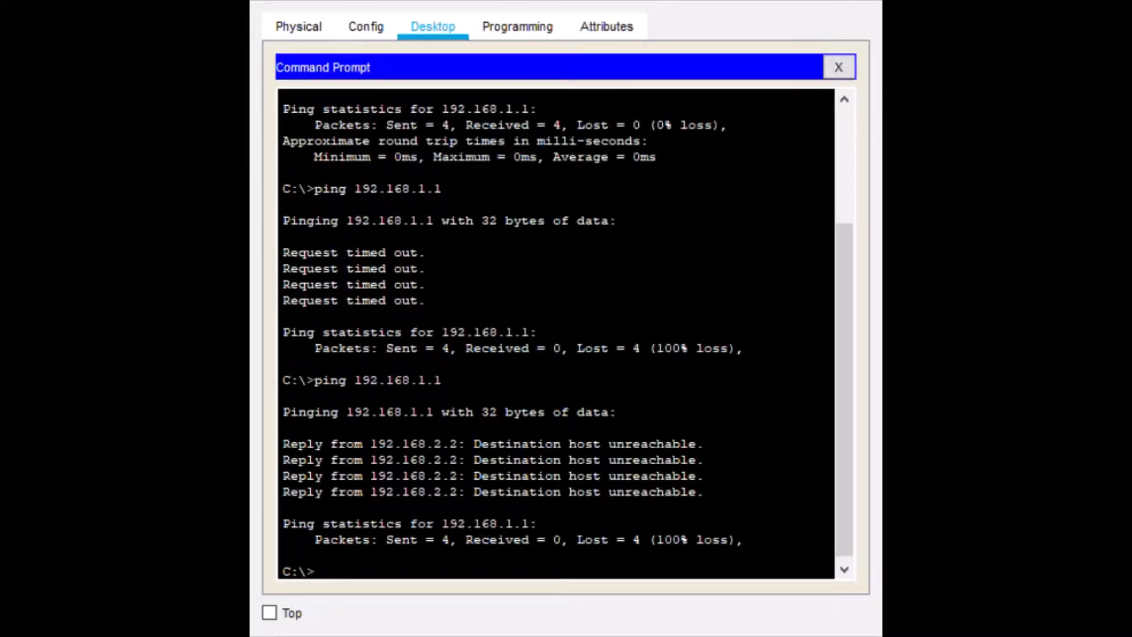
key("Up")
key("Return")
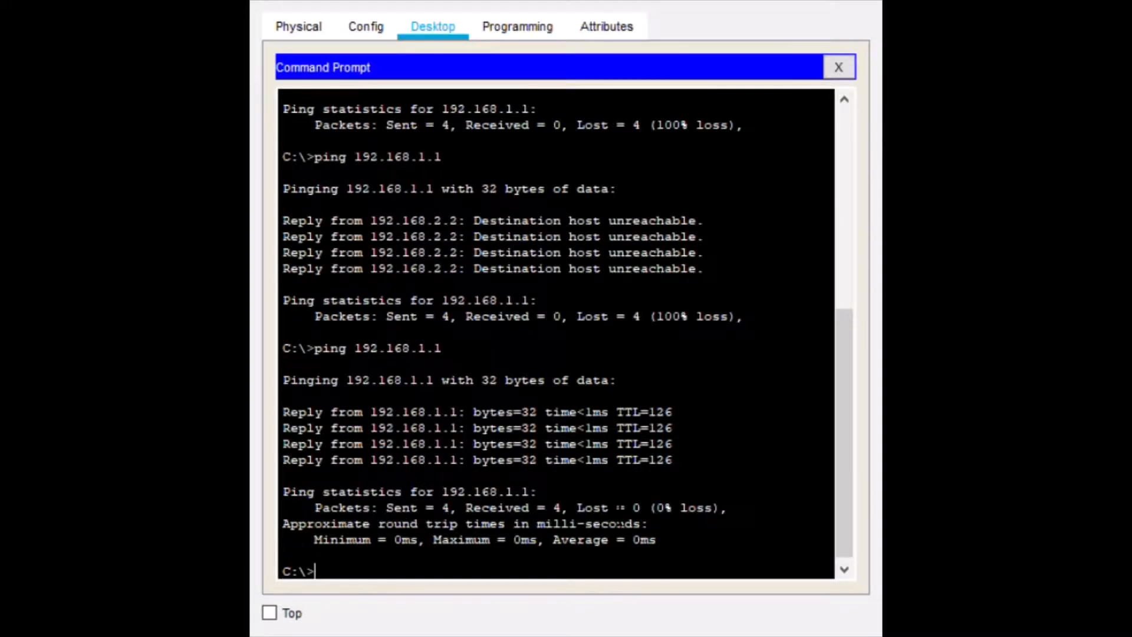
Display PC2's IP configuration, highlight its IPv4 address, and ping 192.168.1.1 from router R1.
type("ipconfig")
key("Return")
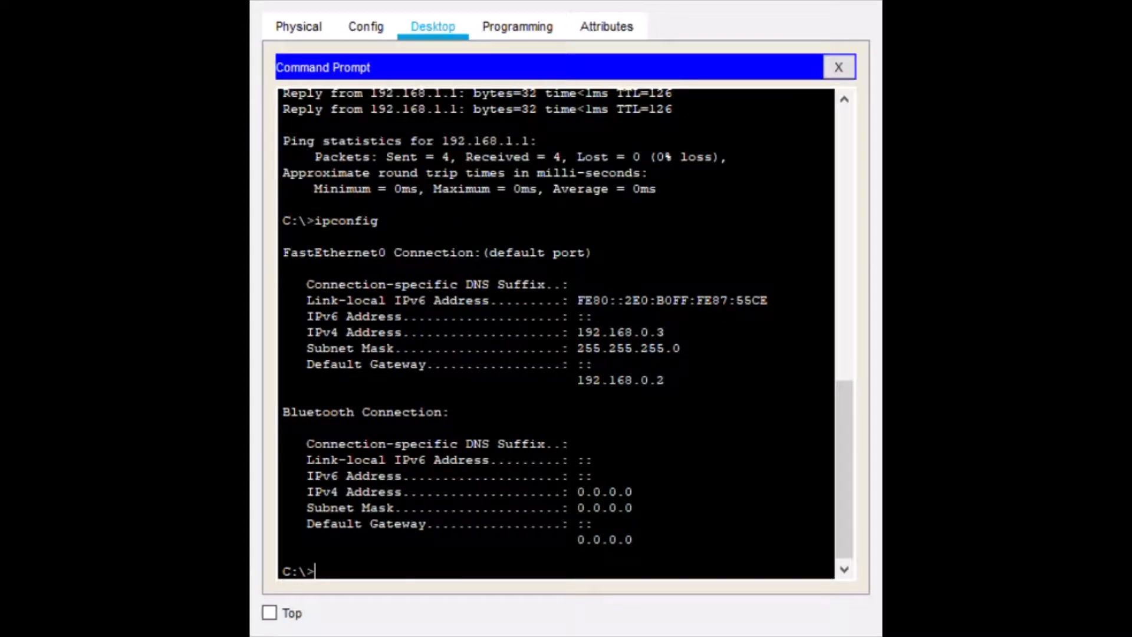
left_click_drag(665, 332, 578, 333)
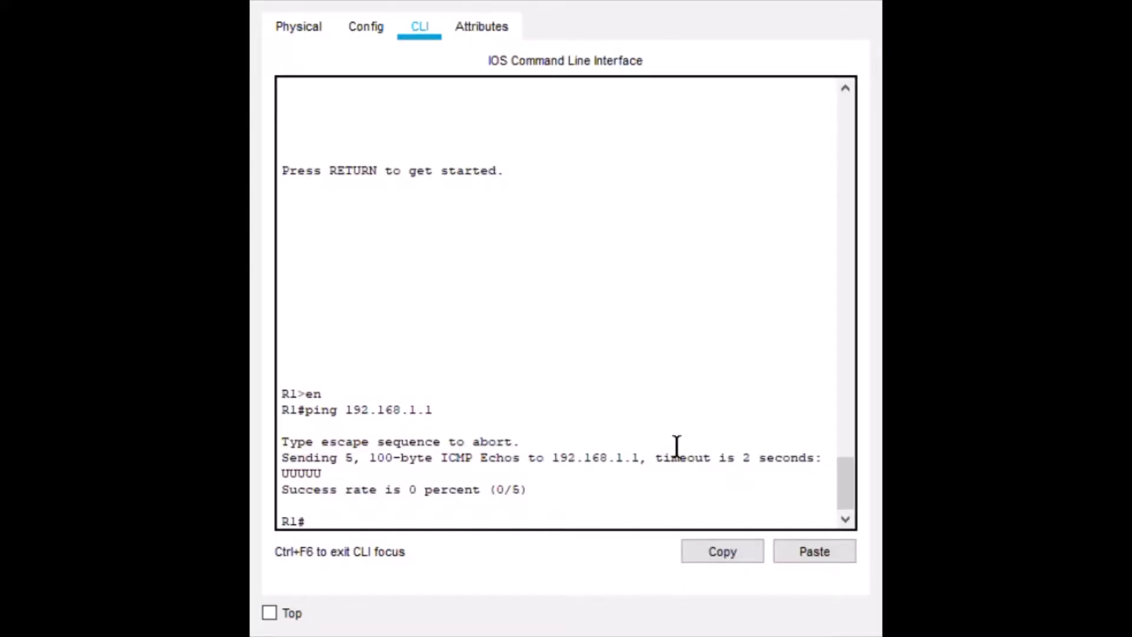
key("Up")
key("Return")
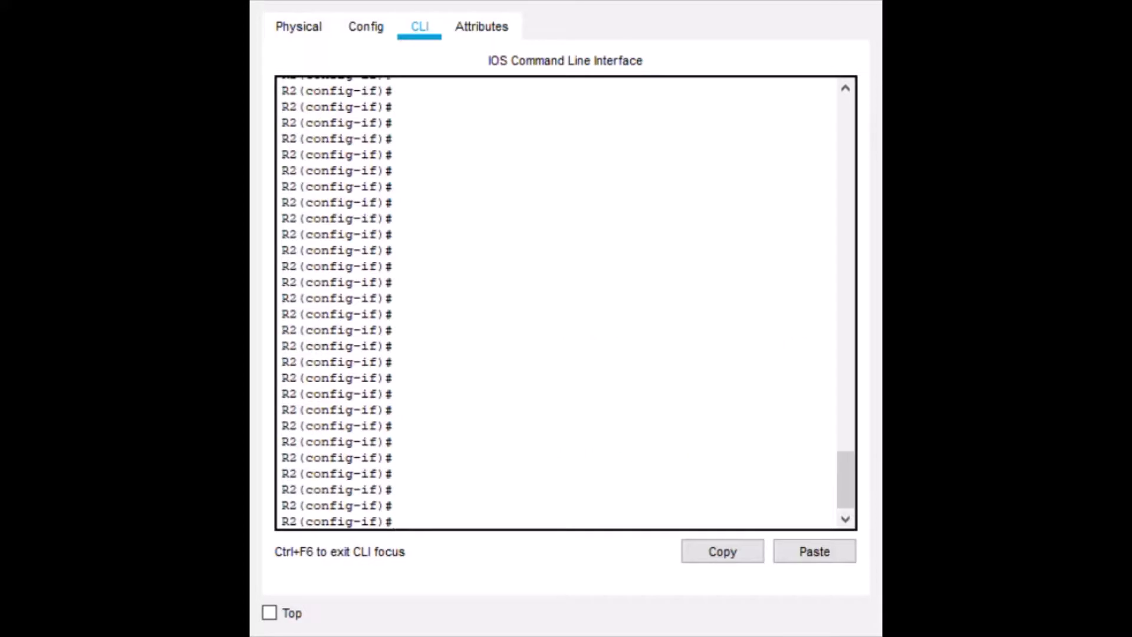
On R2, create access list 2 permitting 192.168.0.0 with wildcard mask 0.0.0.4.
left_click(575, 452)
key("Up")
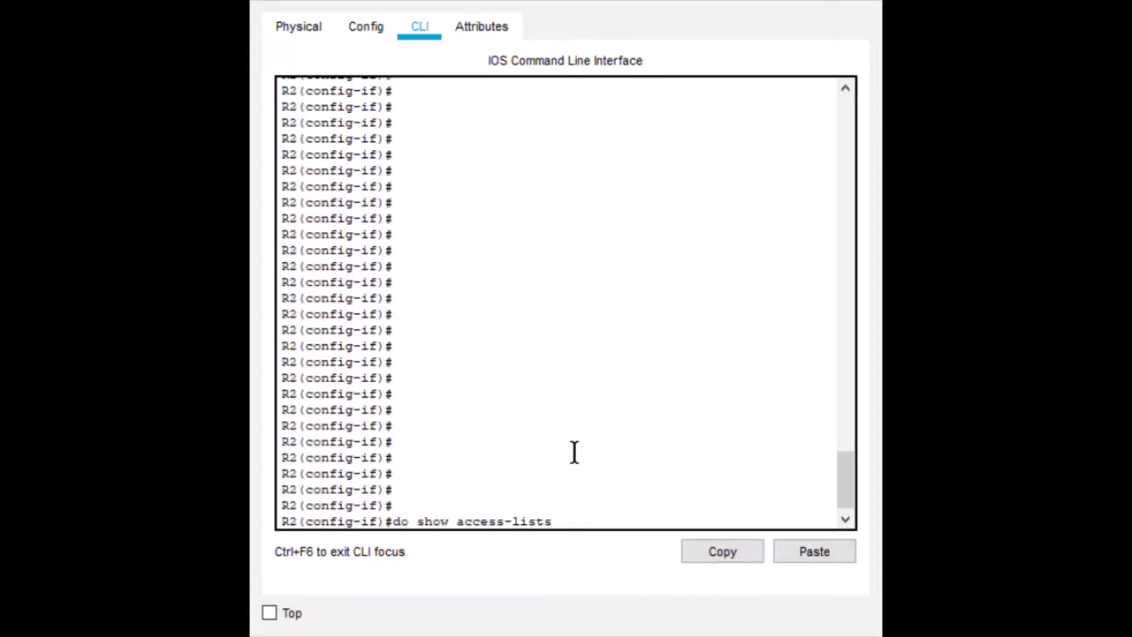
key("Up")
key("Up")
key("Up")
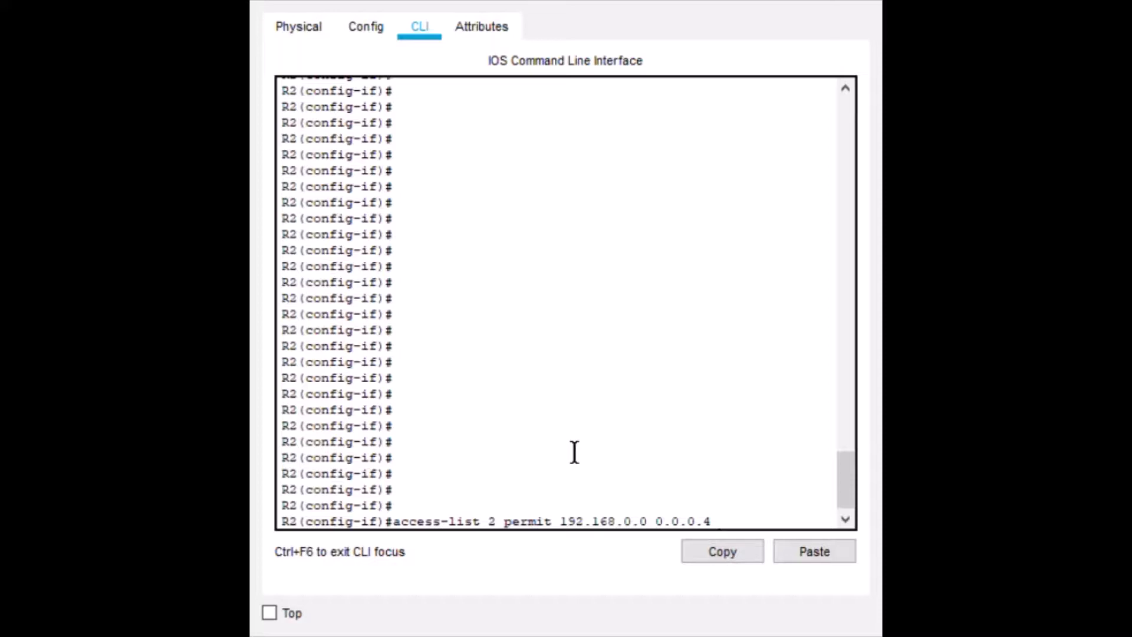
Return to interface g0/1 configuration mode on R2.
key("Up")
key("Up")
key("Up")
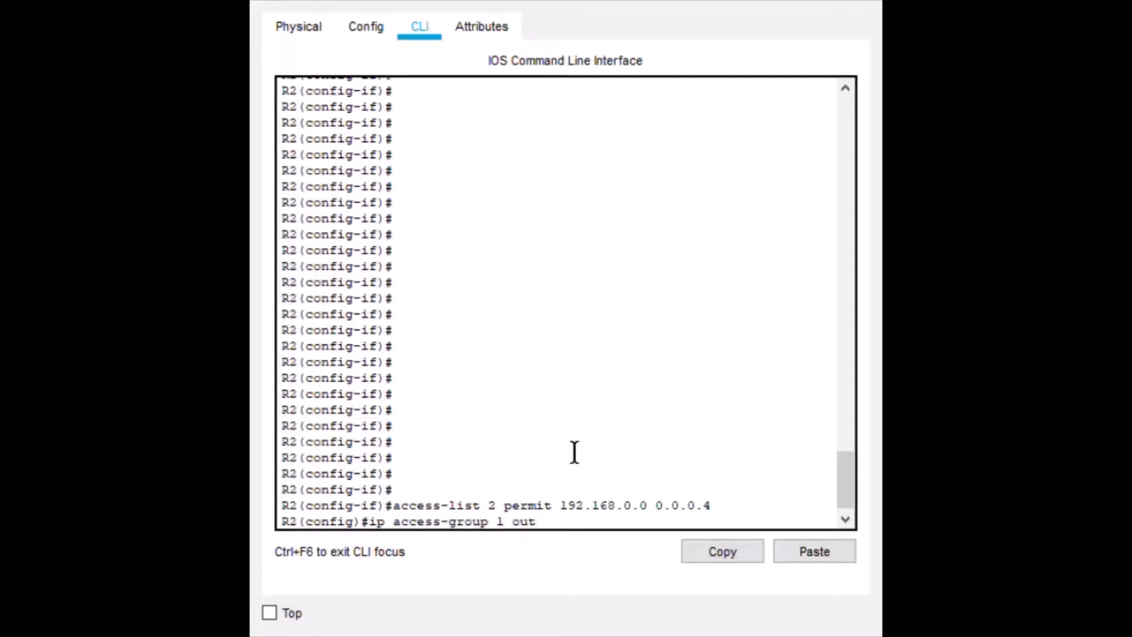
key("Up")
key("Return")
Reapply access list 1 outbound on interface g0/1.
key("Up")
key("Up")
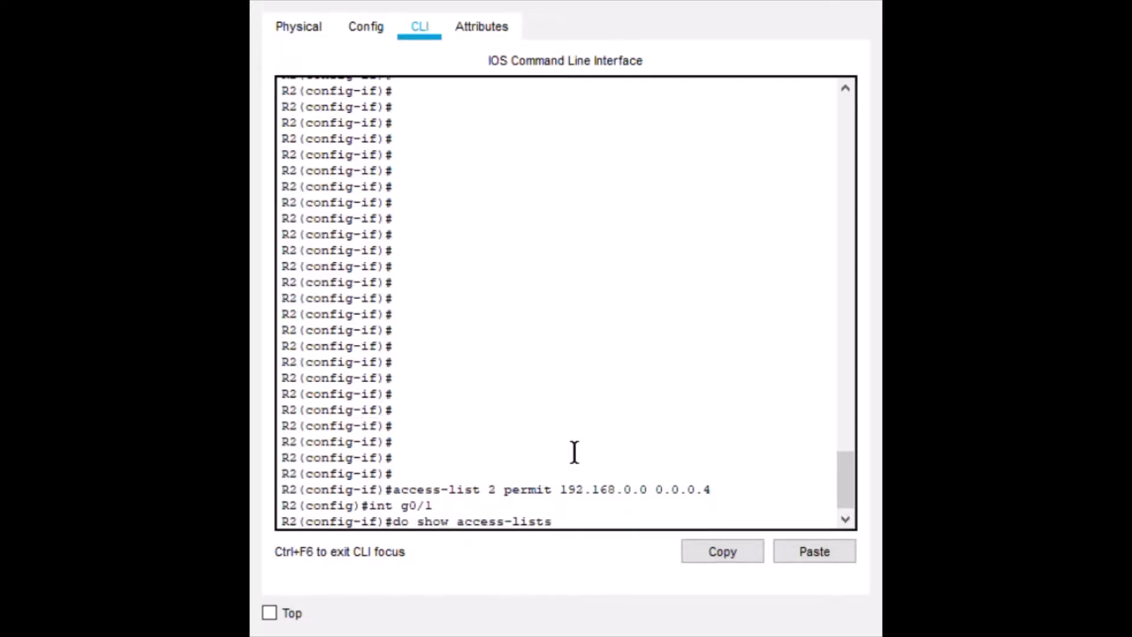
key("Down")
key("Down")
key("Return")
Edit the recalled access-group command to apply access list 2 outbound on interface g0/1.
key("Up")
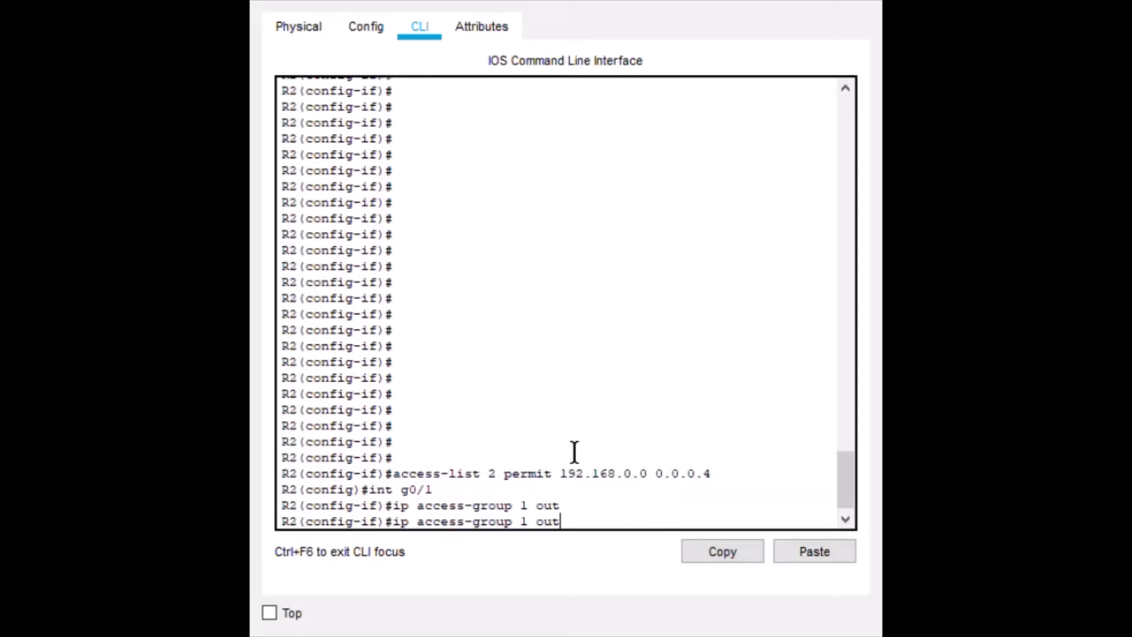
key("Down")
key("Up")
key("Left")
key("BackSpace")
type("2")
key("Return")
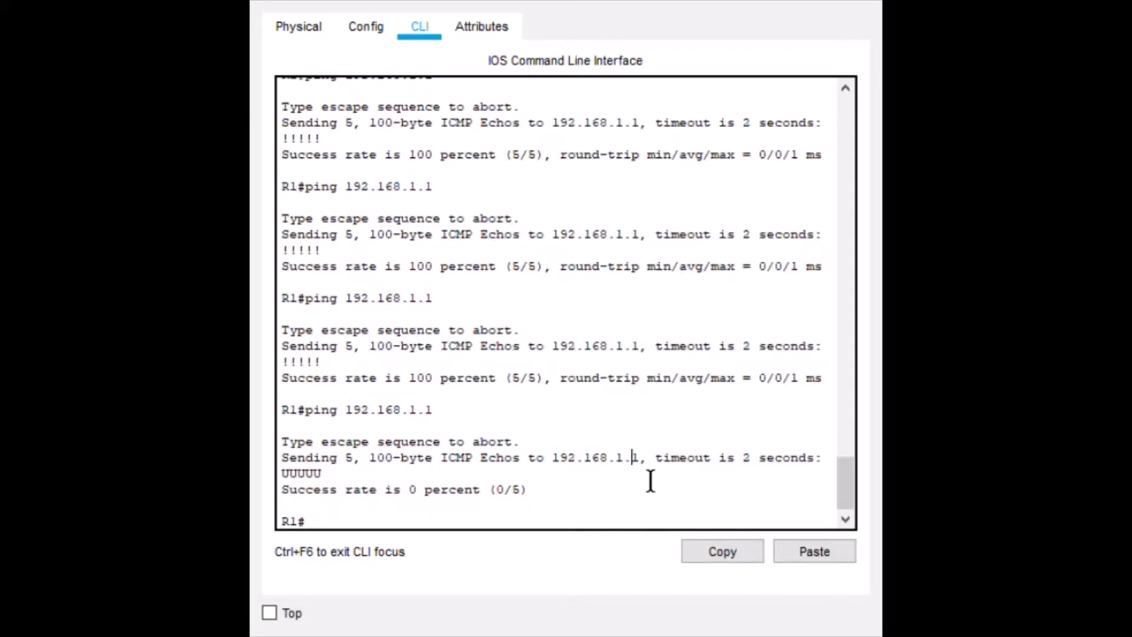
Ping 192.168.1.1 from router R1 and repeatedly from the PC command prompt to test access list 2.
key("Up")
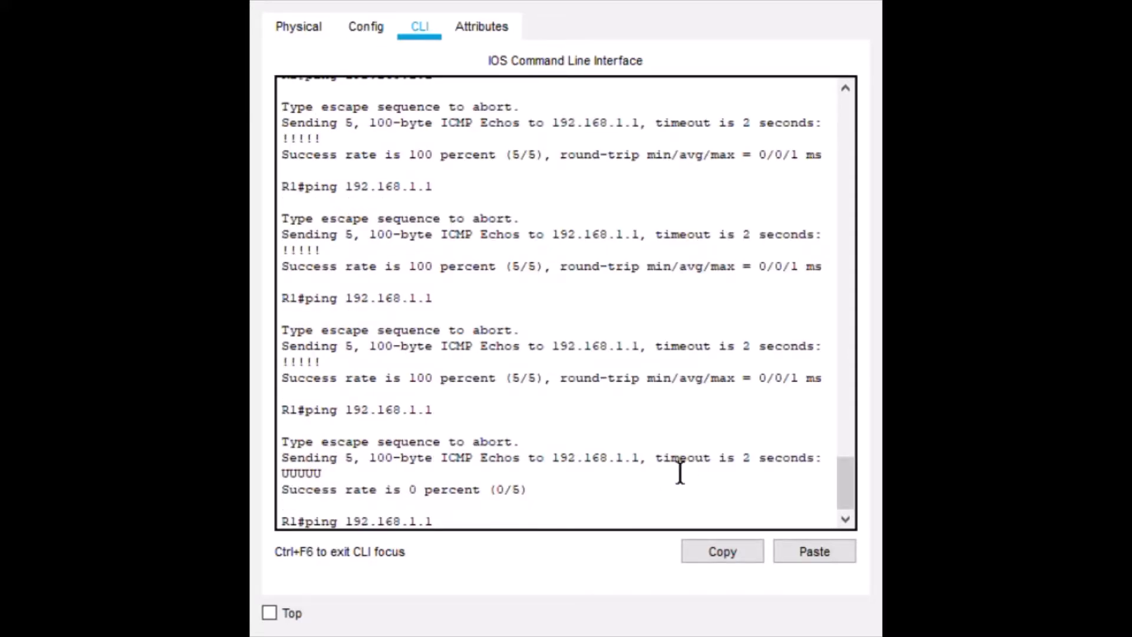
key("Return")
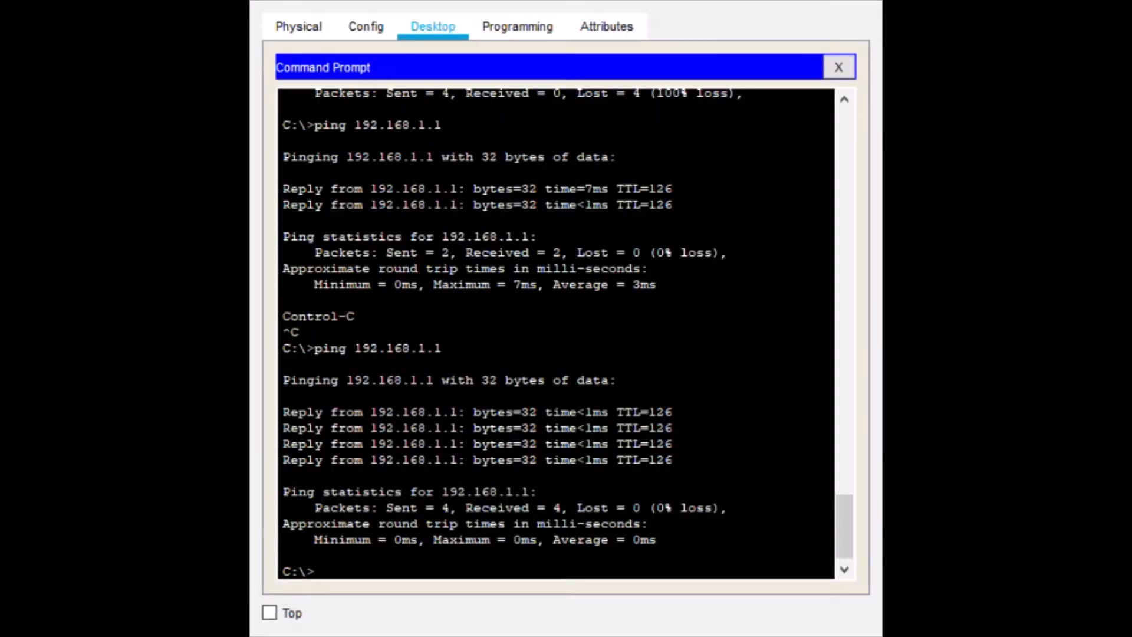
key("Up")
key("Return")
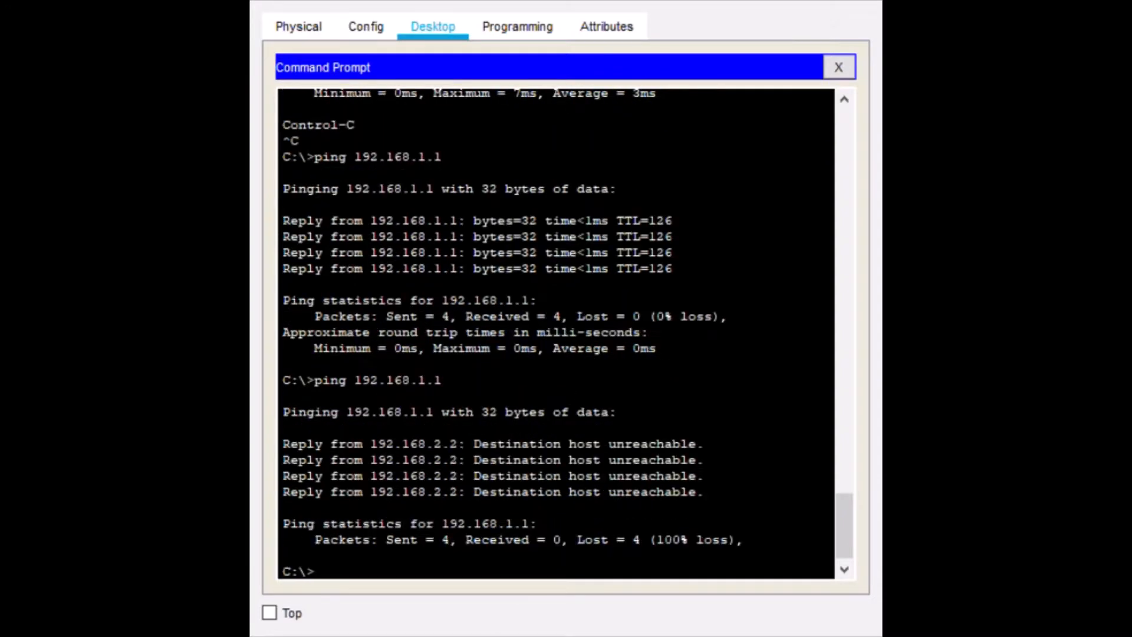
key("Up")
key("Return")
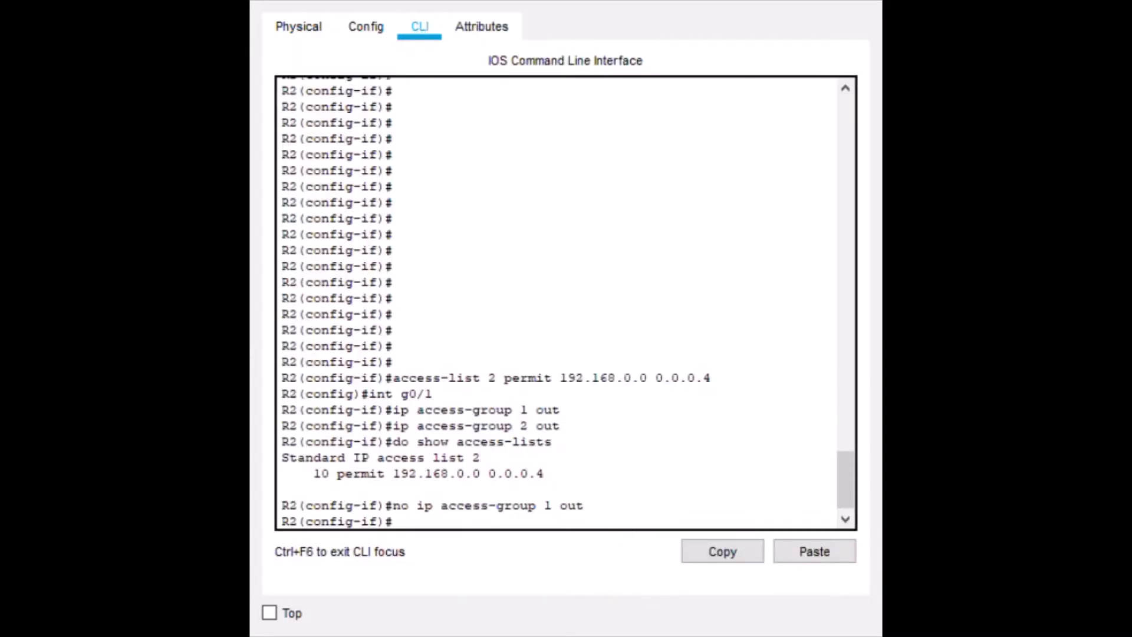
Highlight the executed access-group and show access-lists commands in R2's command line.
left_click_drag(563, 443, 440, 431)
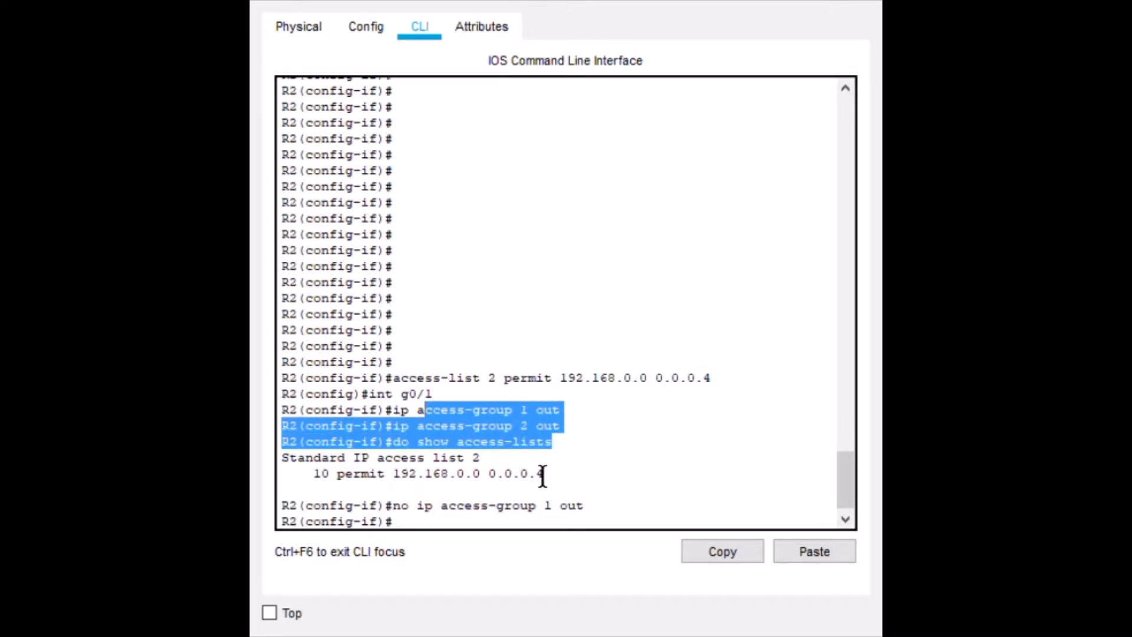
Highlight the command that applies access list 2, and display R2's access lists again with do show access-lists.
left_click(614, 450)
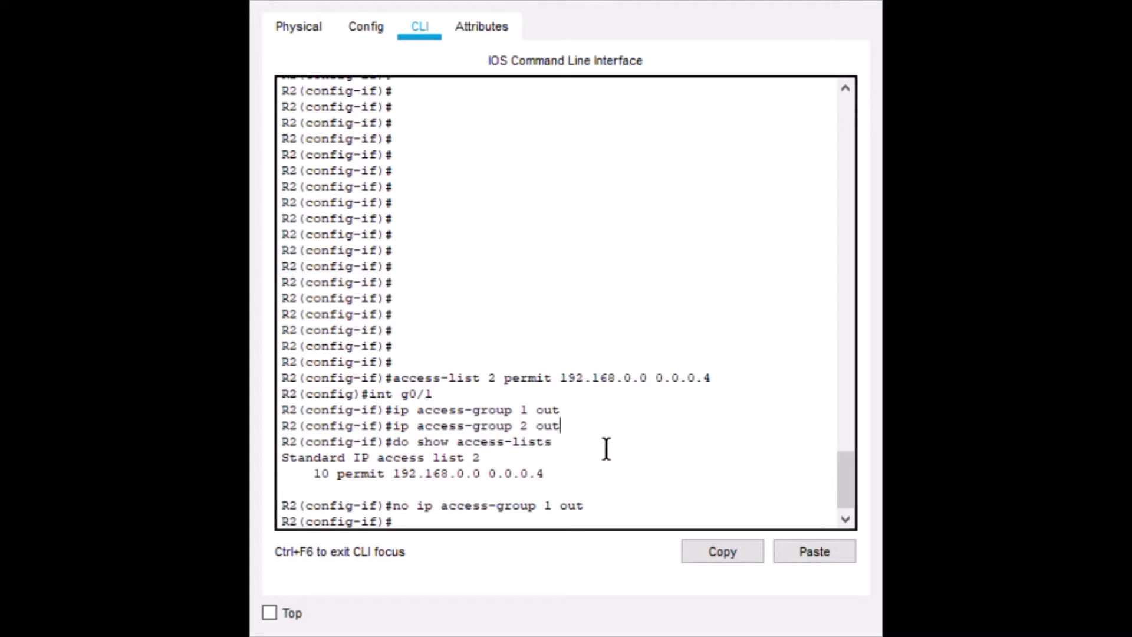
left_click_drag(560, 426, 418, 426)
key("Up")
key("Up")
key("Return")
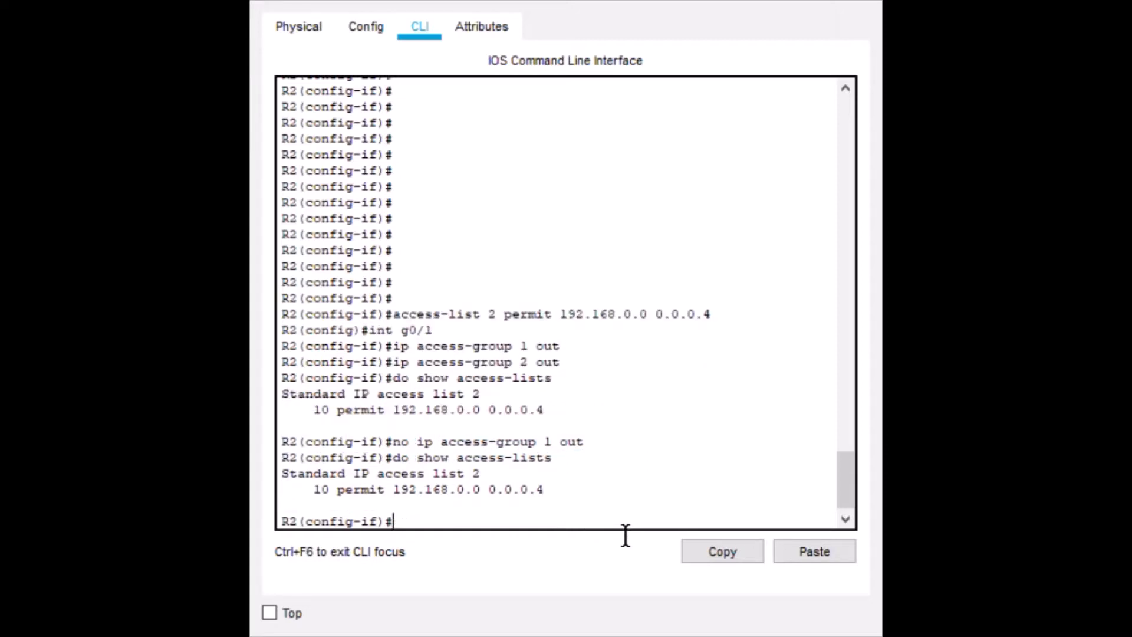
Reapply access list 2 outbound on interface g0/1 with ip access-group 2 out, leaving no recalled command at the prompt.
key("Up")
key("Up")
key("Down")
key("Up")
key("Up")
key("Up")
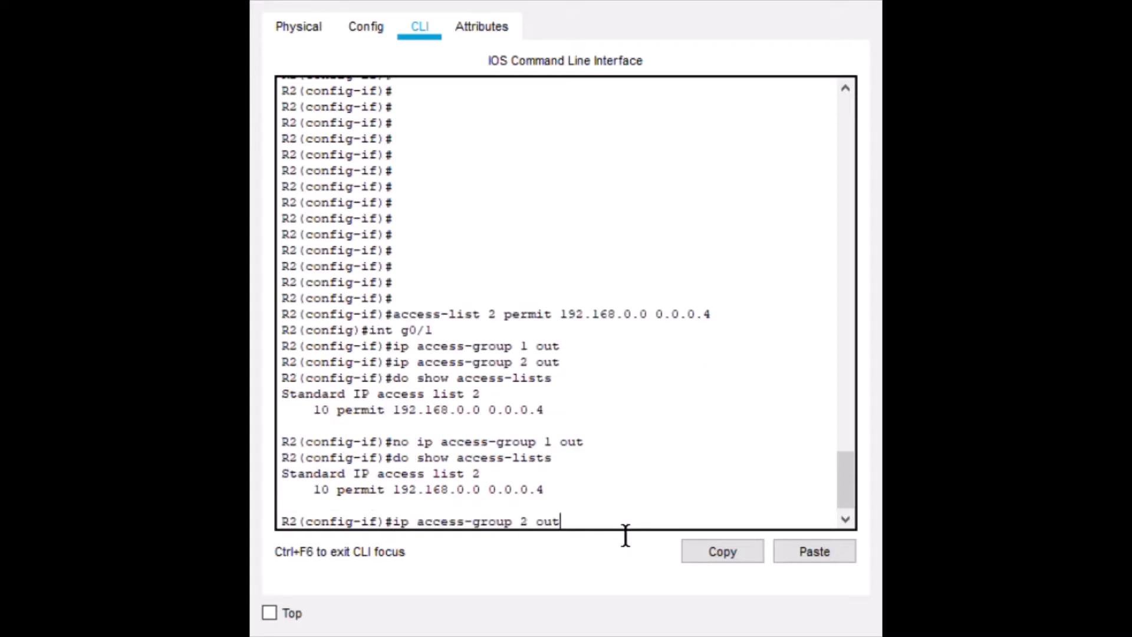
key("Return")
key("Up")
key("Up")
key("Up")
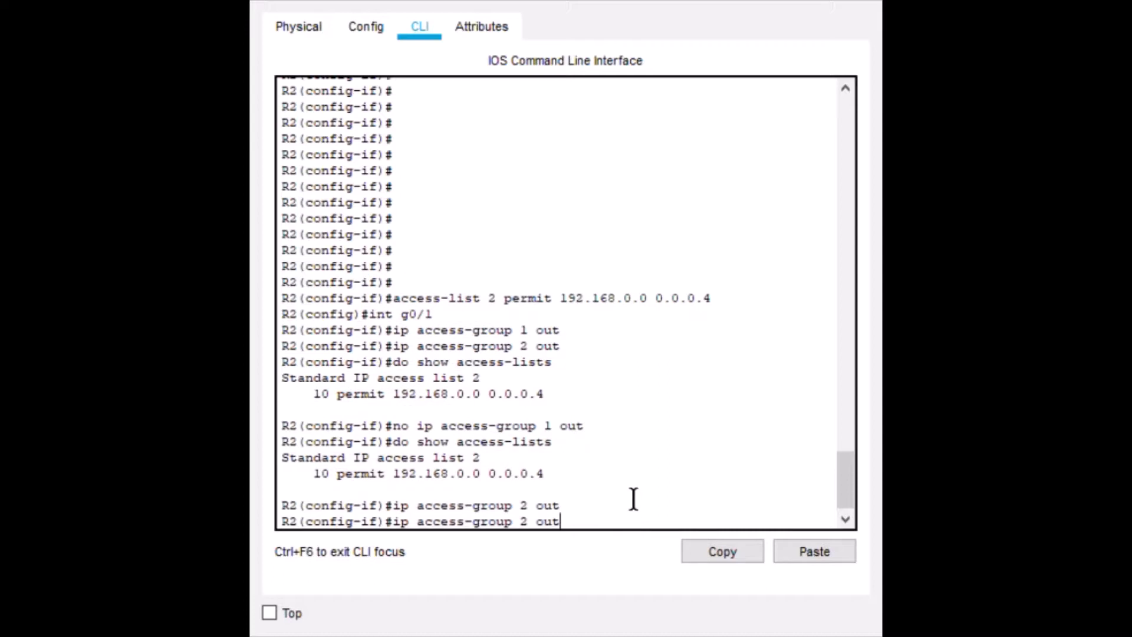
key("Down")
key("Down")
key("Down")
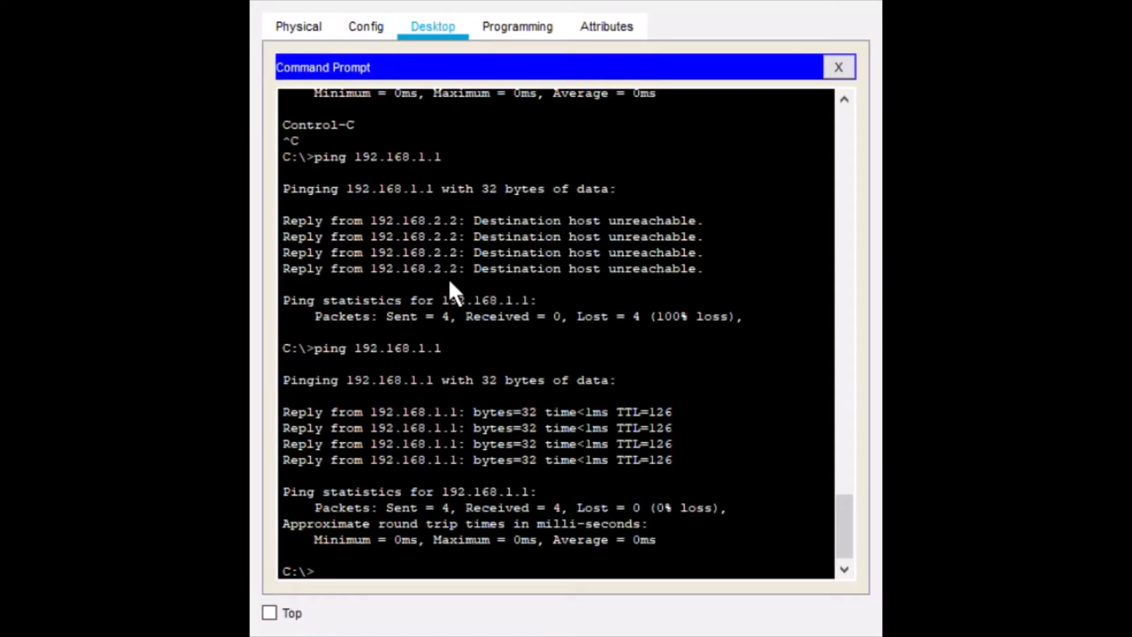
Ping 192.168.1.1 from the command prompts of two PCs to test access list 2.
key("Up")
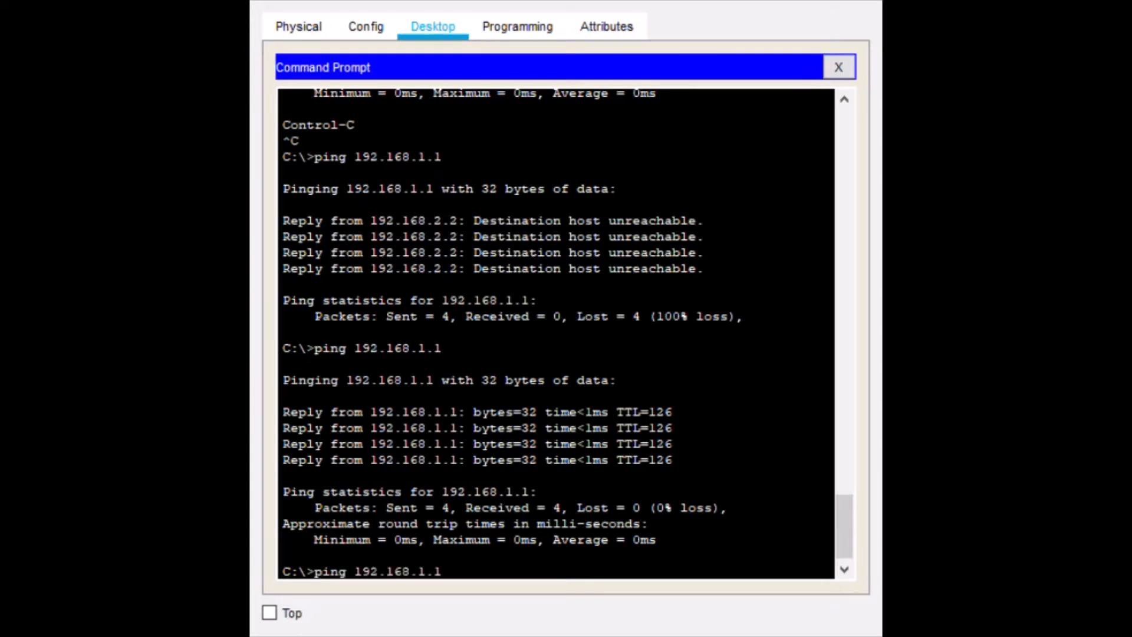
key("Return")
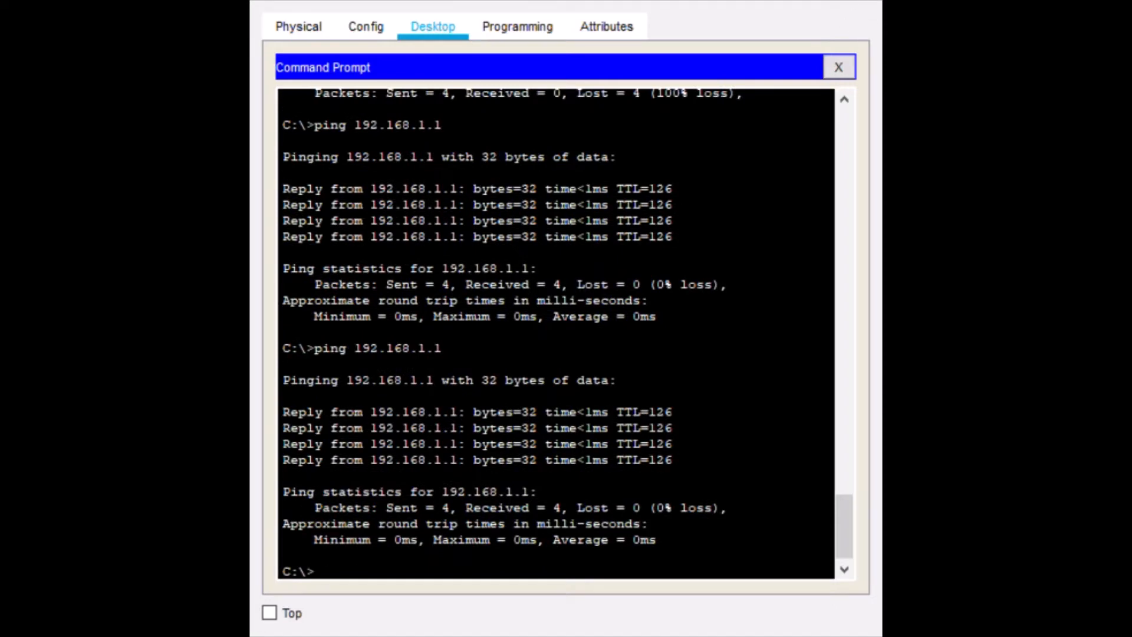
scroll(704, 351, "up", 10)
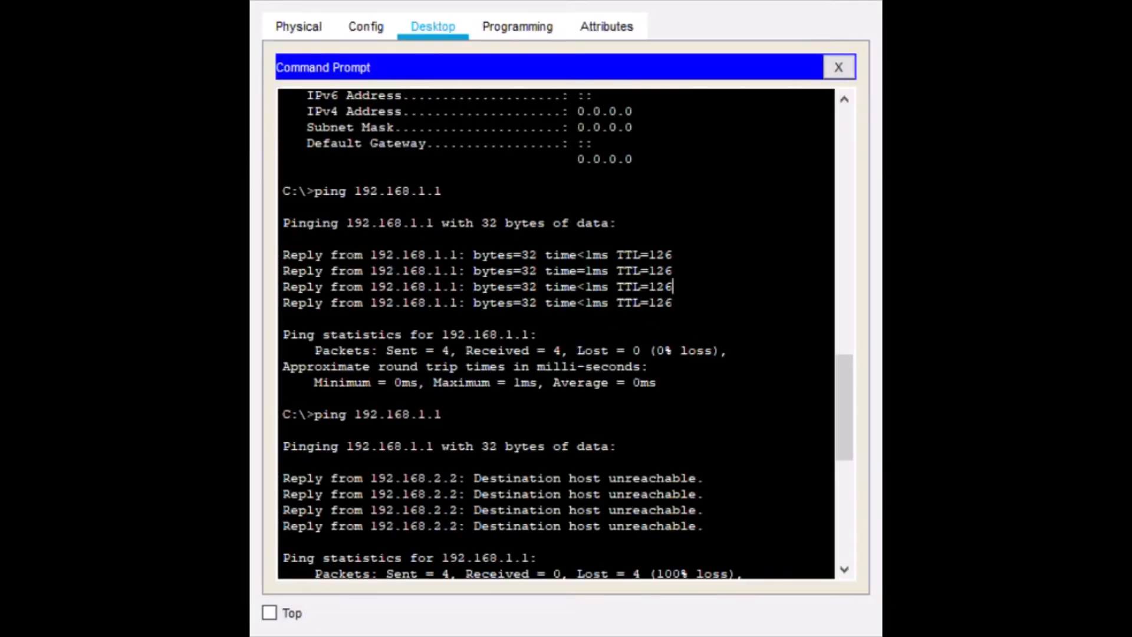
scroll(672, 287, "down", 10)
key("Up")
key("Return")
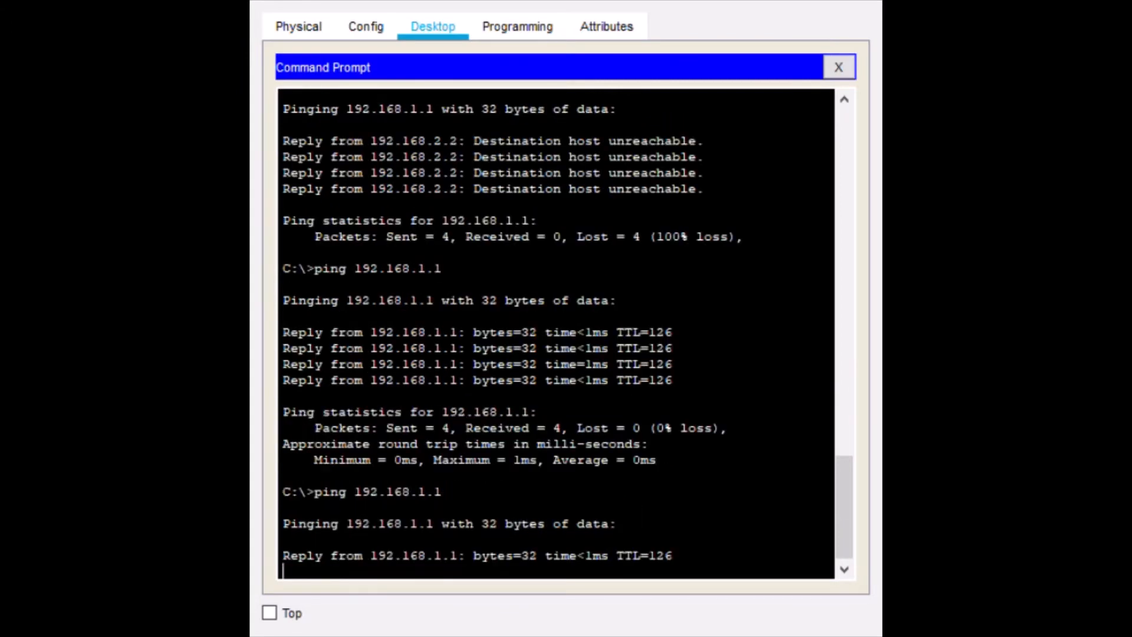